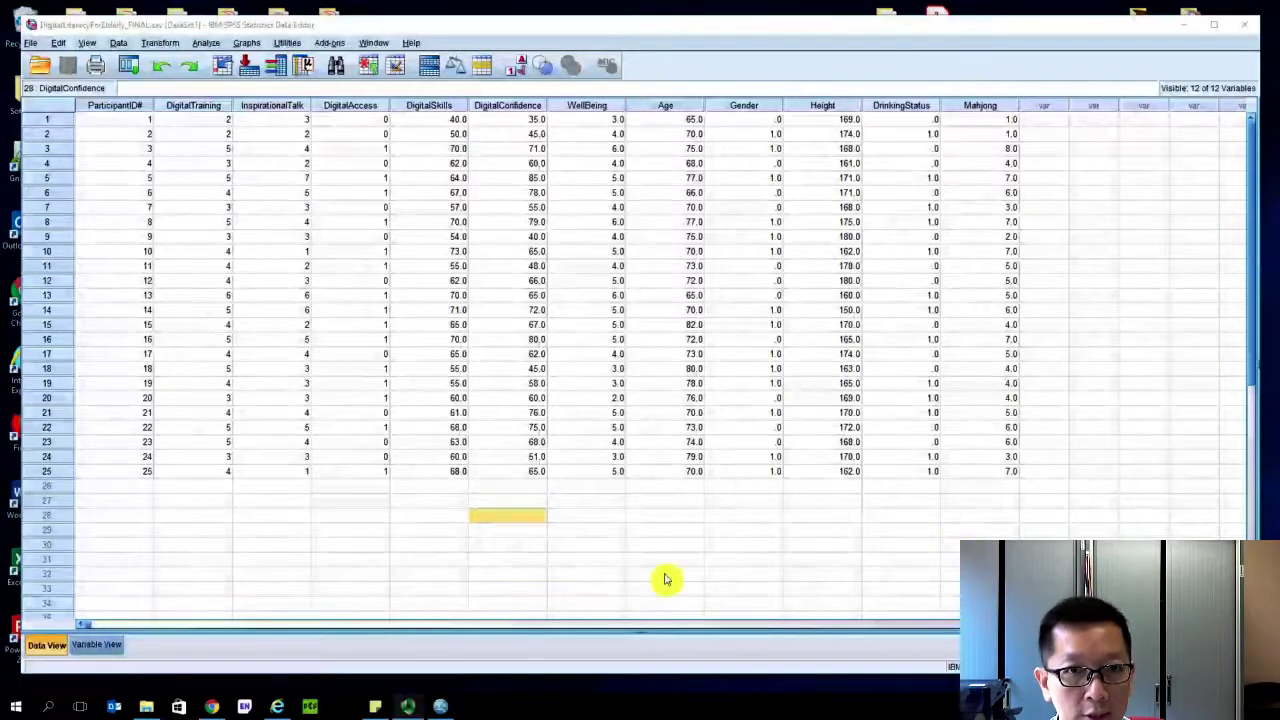
Inspect the DigitalTraining and DigitalSkills columns and the first few cases in the Data Editor.
{"action": "left_click", "coordinate": [208, 106]}
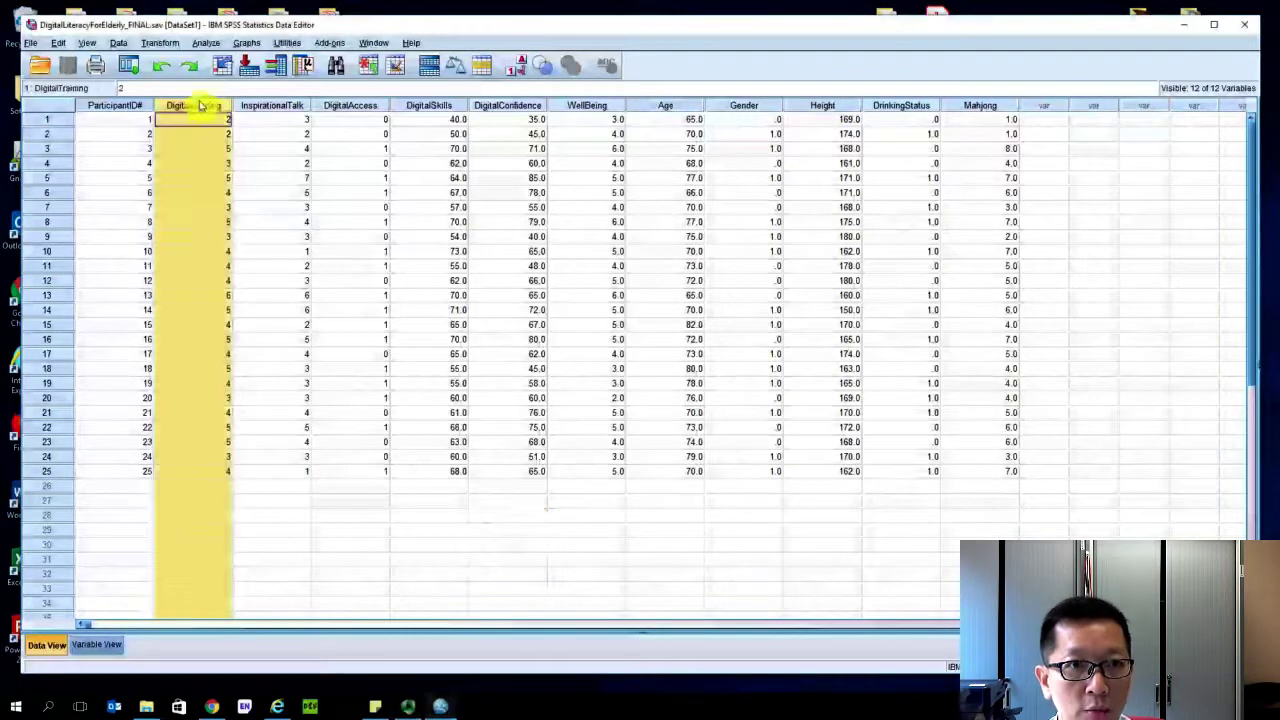
{"action": "left_click", "coordinate": [434, 106]}
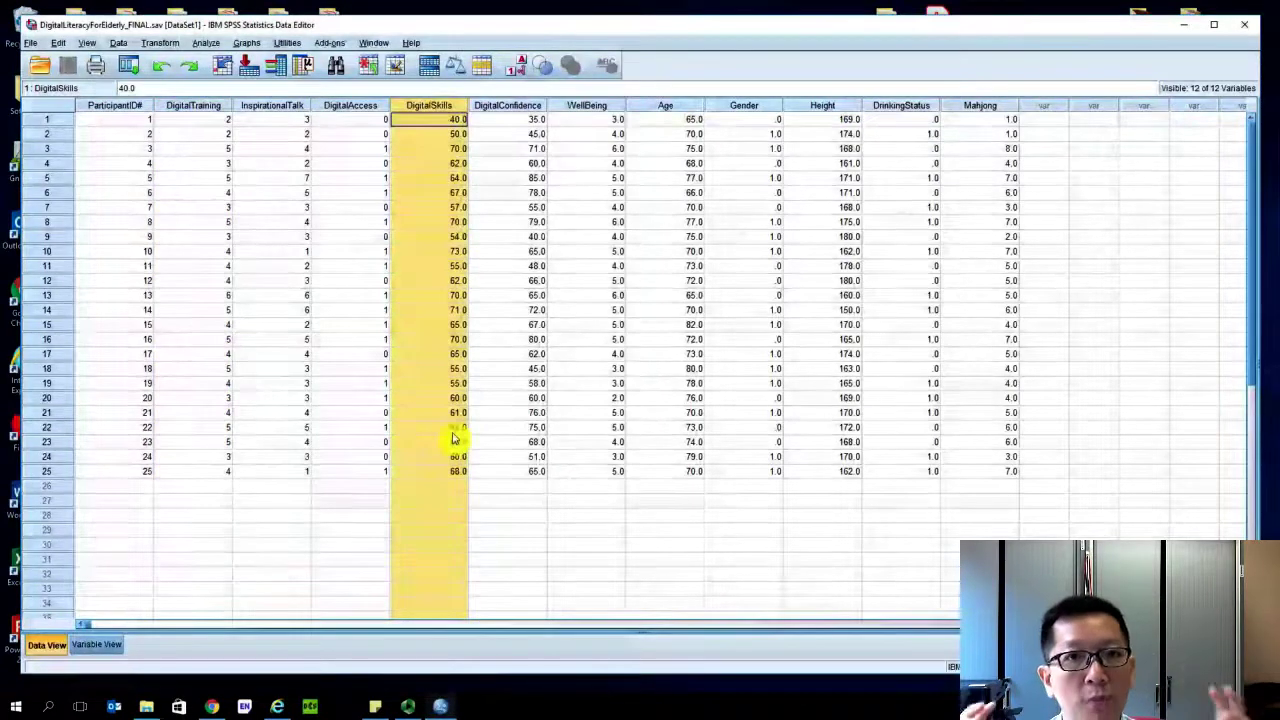
{"action": "left_click", "coordinate": [198, 121]}
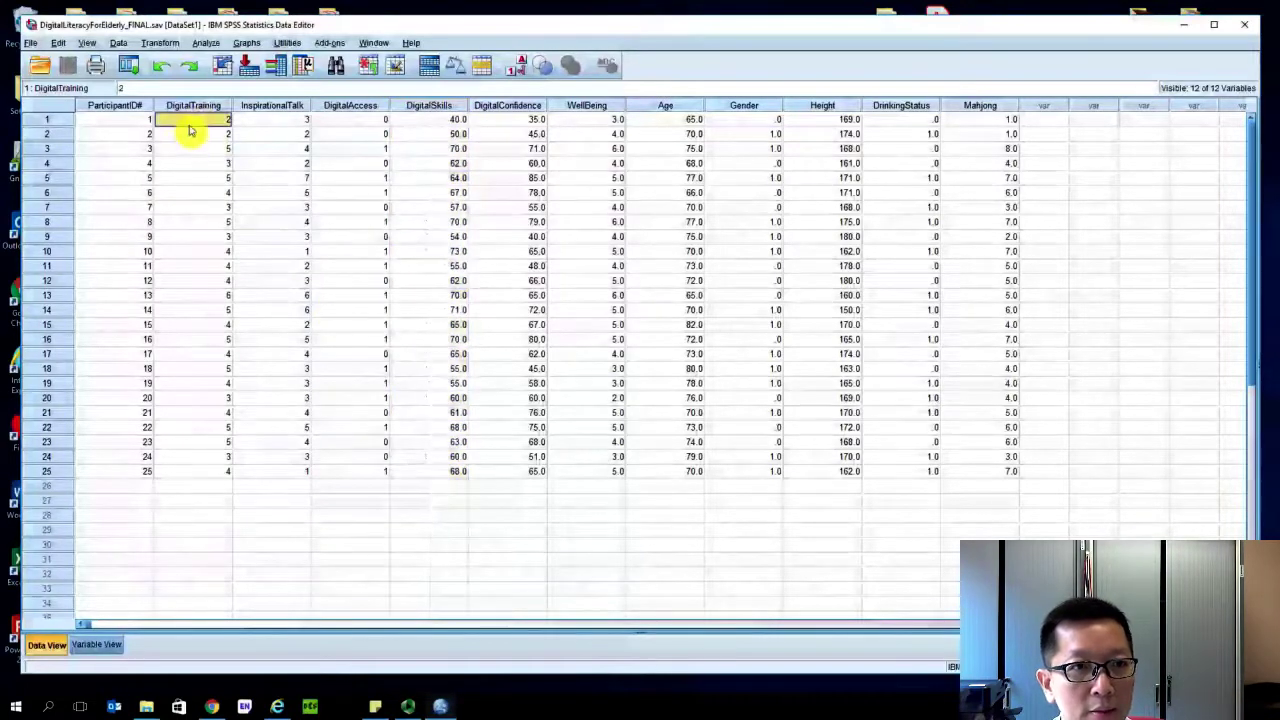
{"action": "left_click", "coordinate": [189, 135]}
{"action": "left_click", "coordinate": [194, 163]}
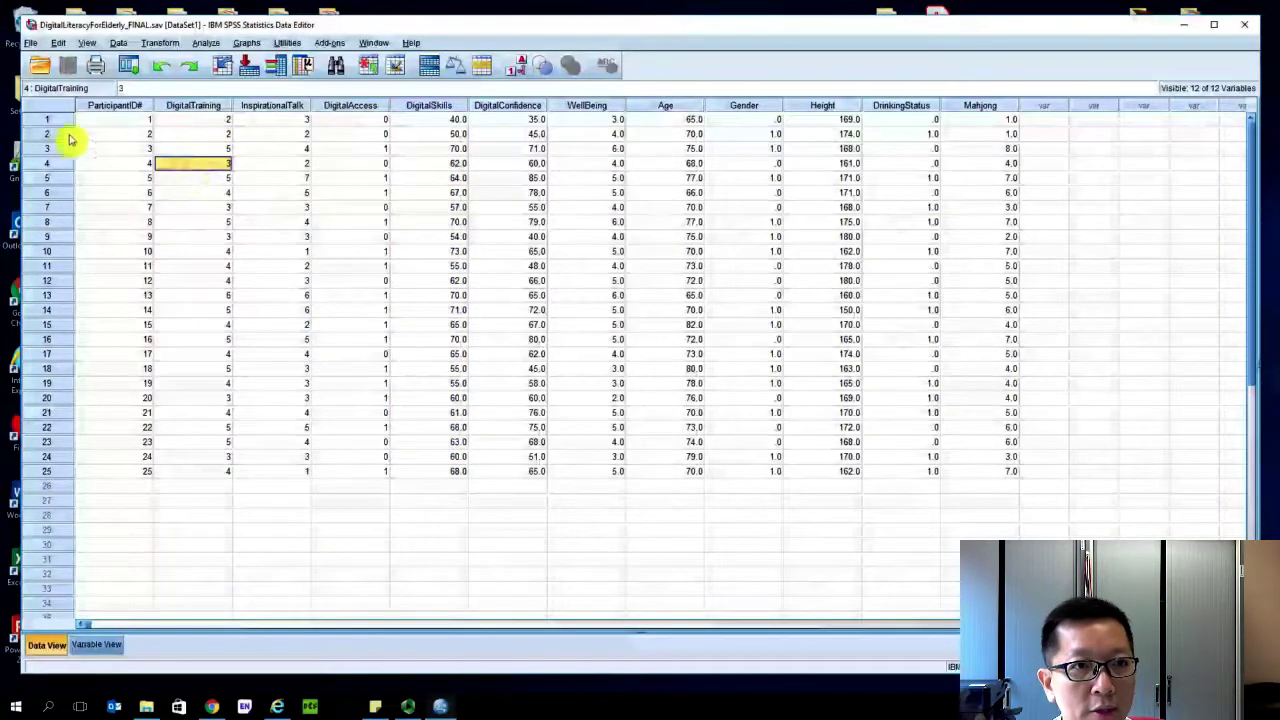
{"action": "left_click_drag", "start_coordinate": [148, 124], "coordinate": [537, 176]}
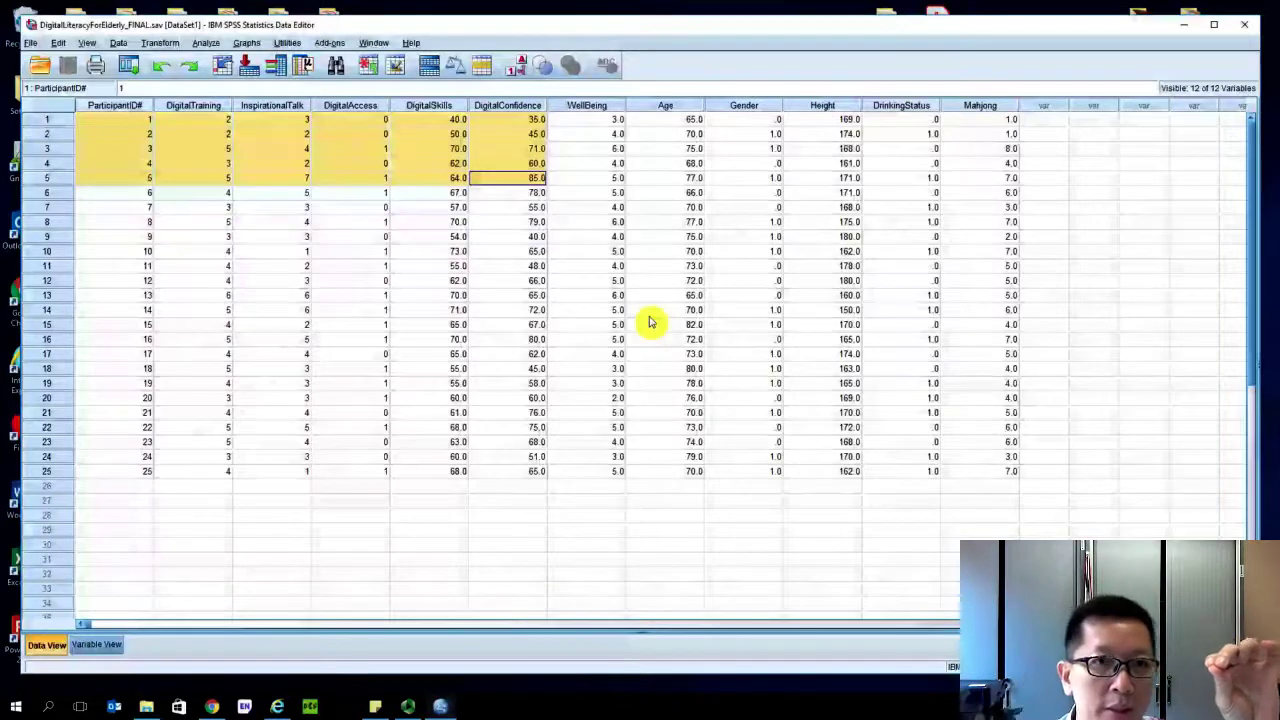
{"action": "left_click", "coordinate": [420, 195]}
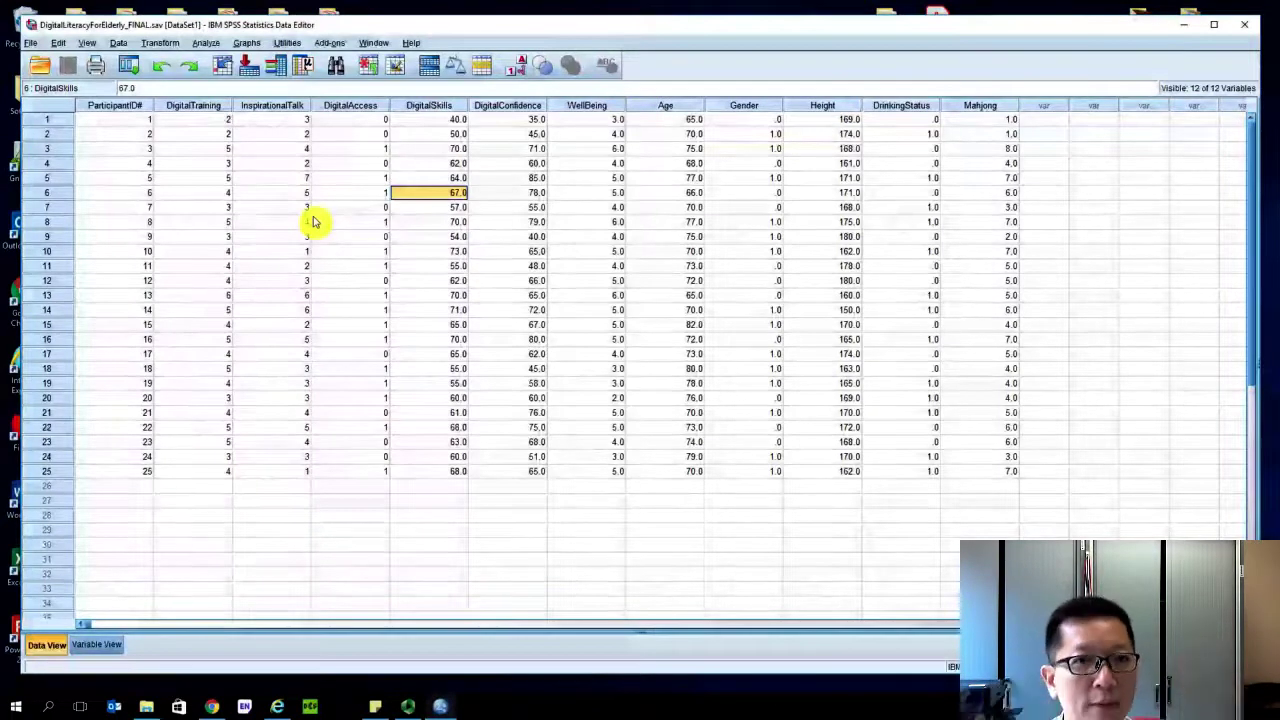
Open the Linear Regression dialog from Analyze > Regression > Linear.
{"action": "left_click", "coordinate": [248, 43]}
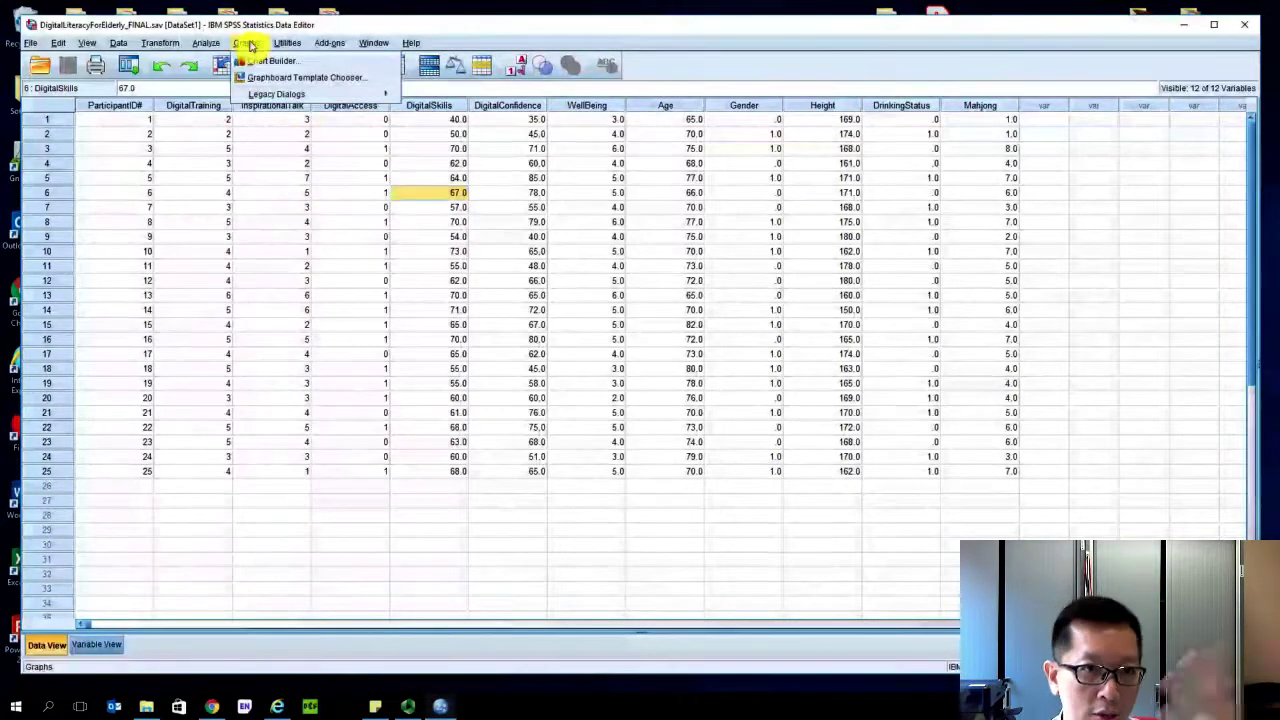
{"action": "mouse_move", "coordinate": [222, 47]}
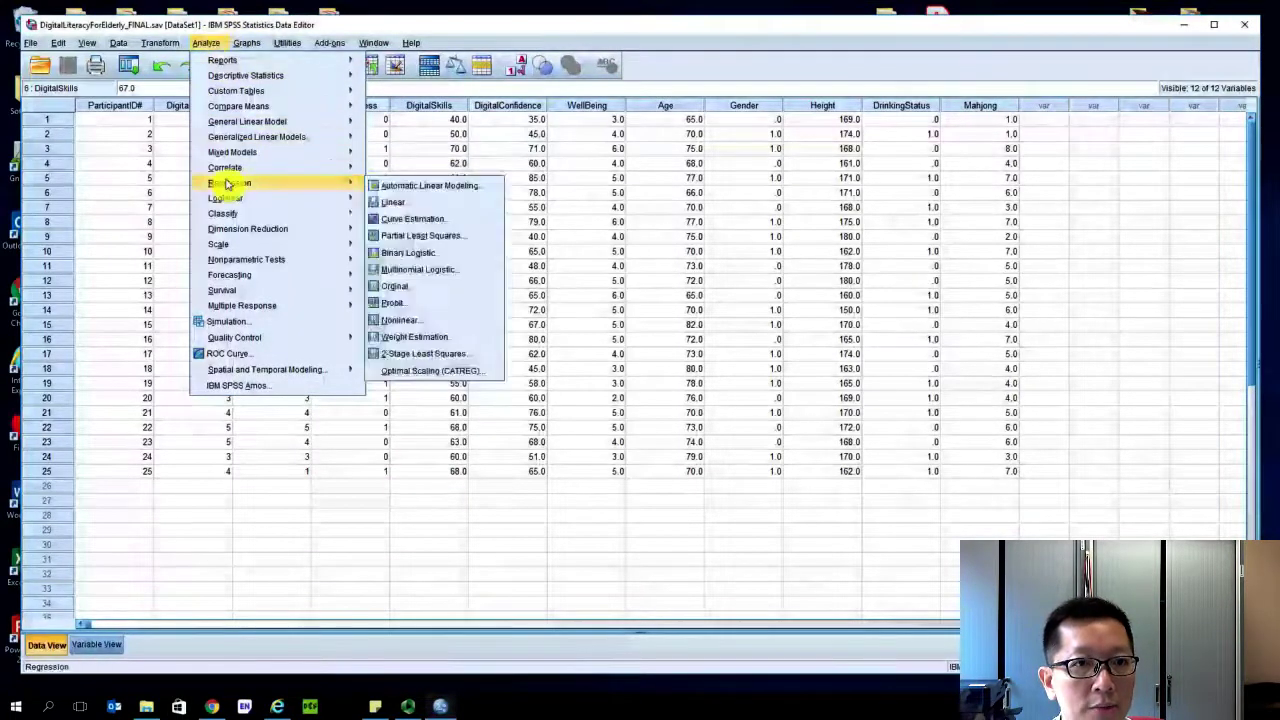
{"action": "mouse_move", "coordinate": [352, 185]}
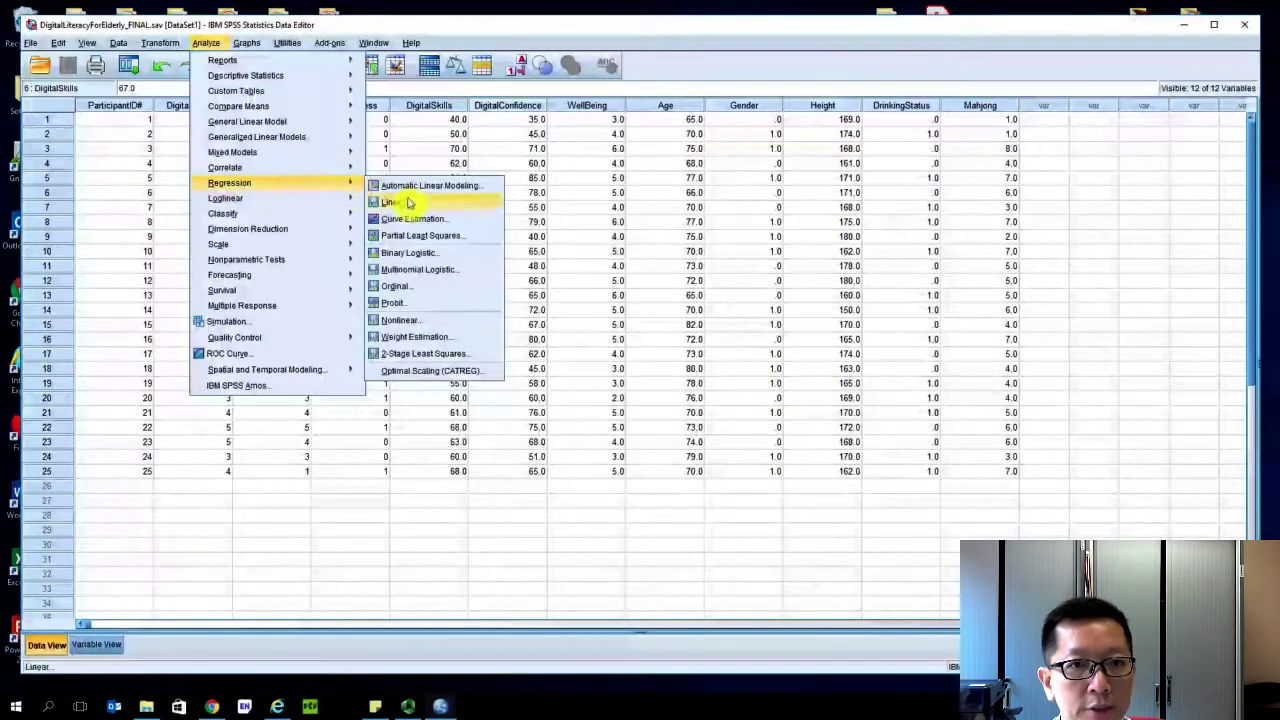
{"action": "left_click", "coordinate": [395, 203]}
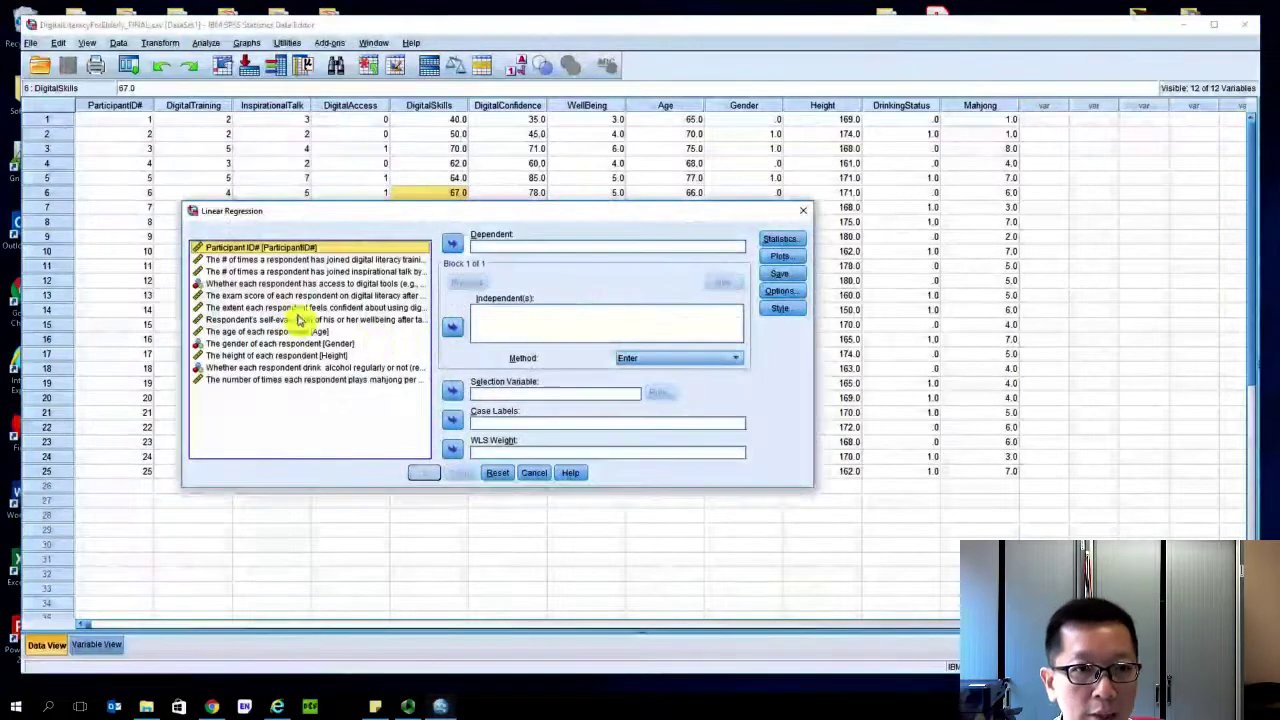
Assign DigitalTraining as the independent and DigitalSkills as the dependent variable.
{"action": "left_click", "coordinate": [302, 261]}
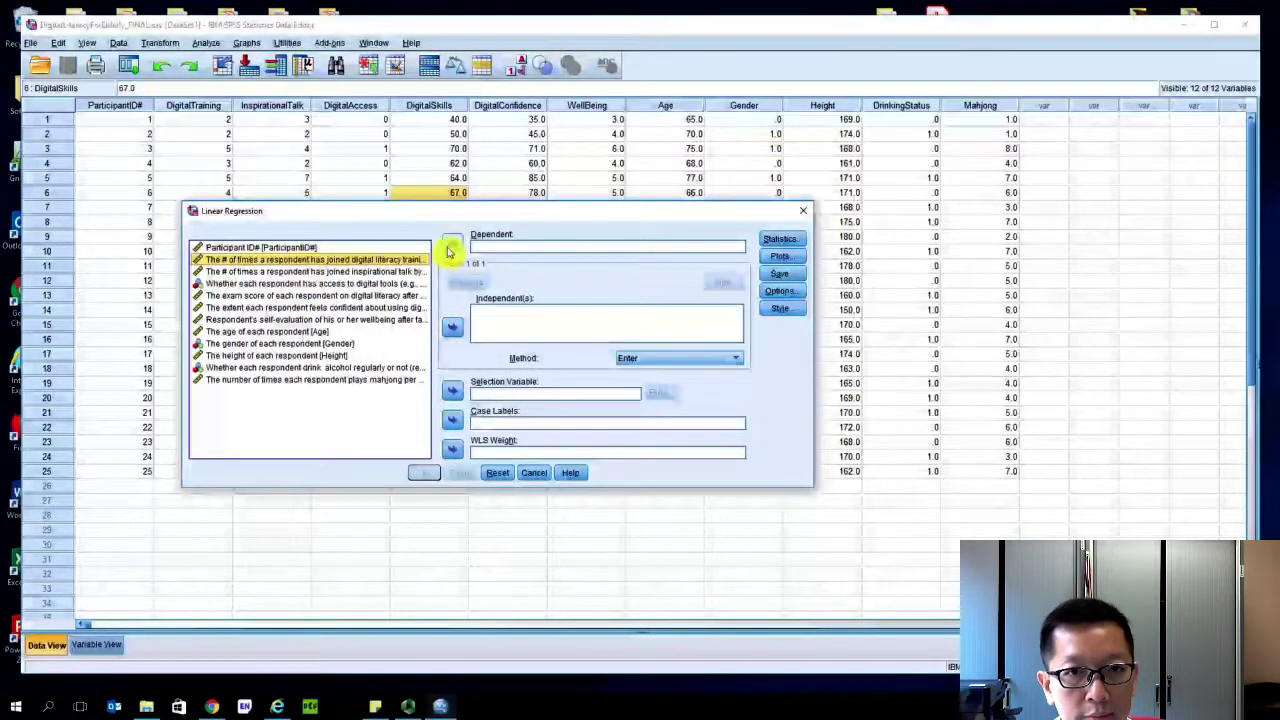
{"action": "left_click", "coordinate": [451, 326]}
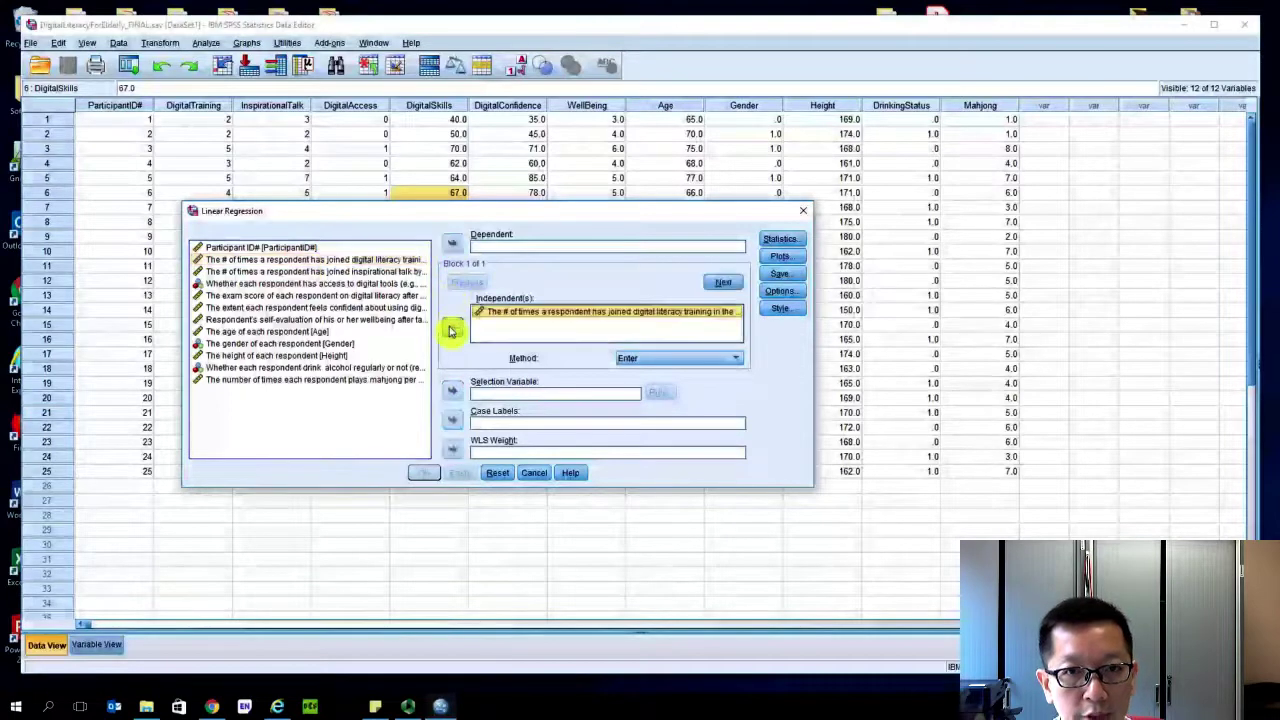
{"action": "left_click", "coordinate": [388, 298]}
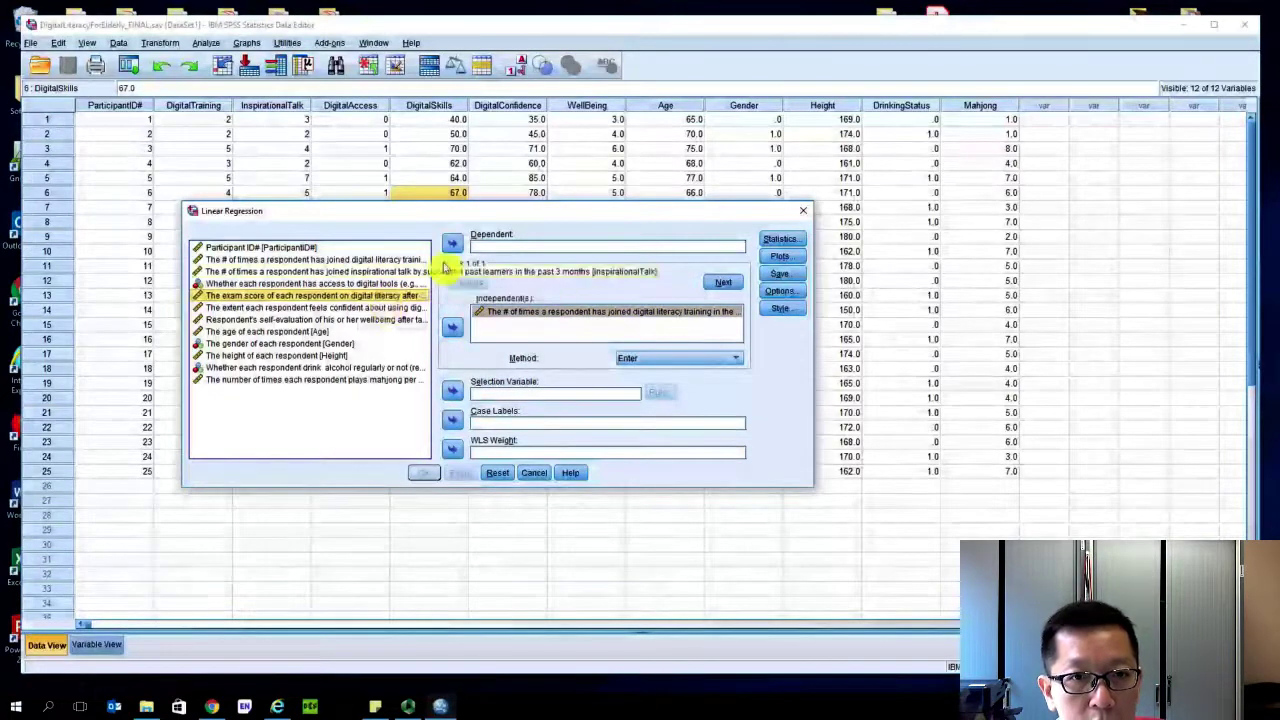
{"action": "left_click", "coordinate": [452, 244]}
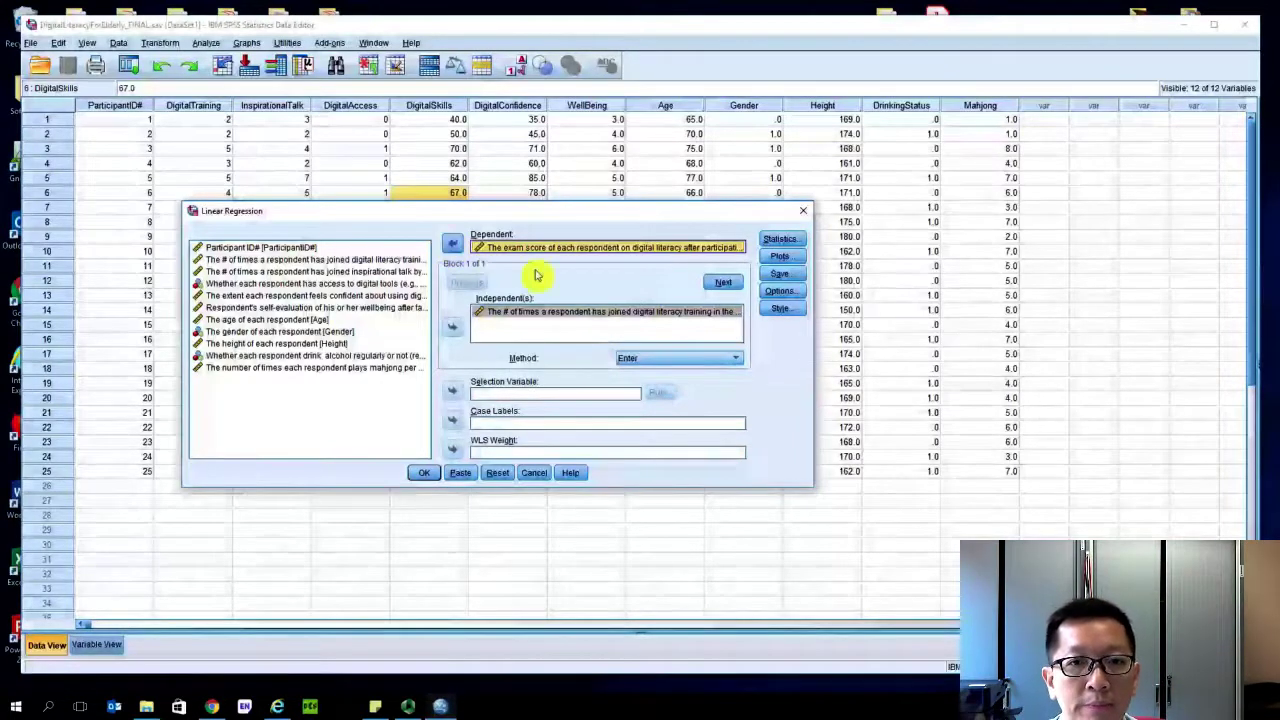
{"action": "left_click", "coordinate": [780, 239]}
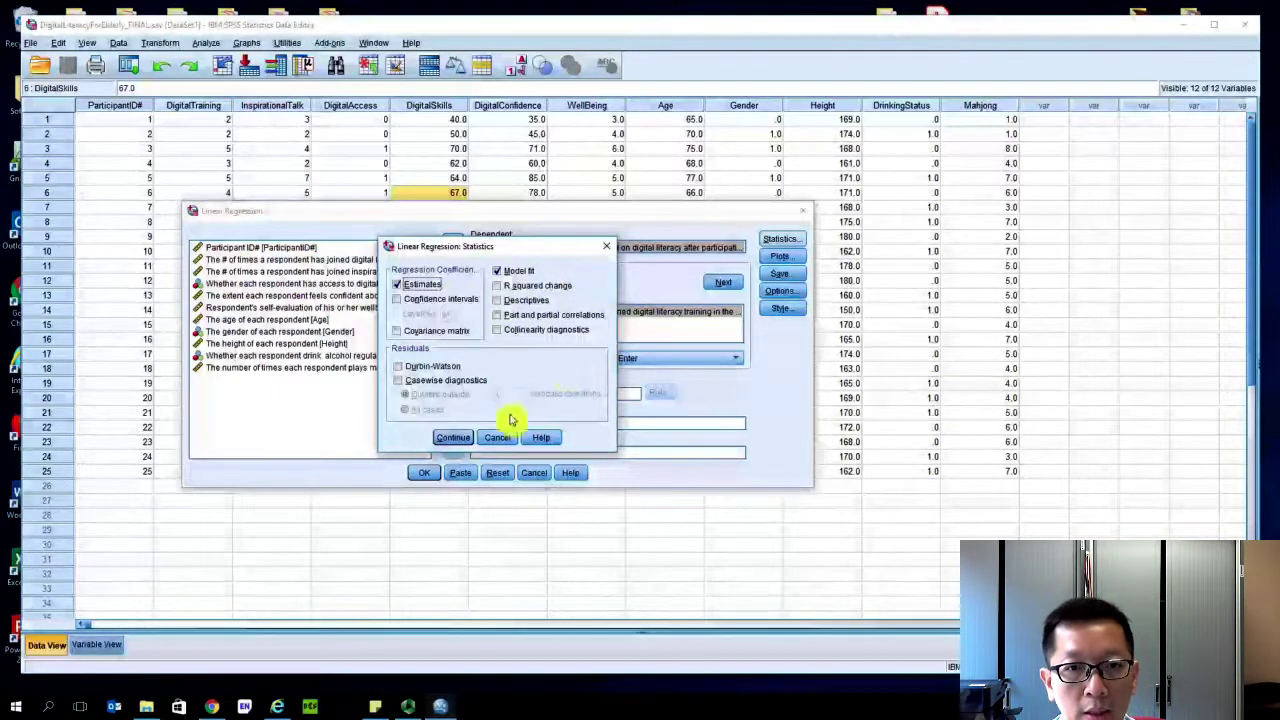
Close Statistics, Plots, Save and Options unchanged, then check the Method list offers Enter.
{"action": "left_click", "coordinate": [452, 437]}
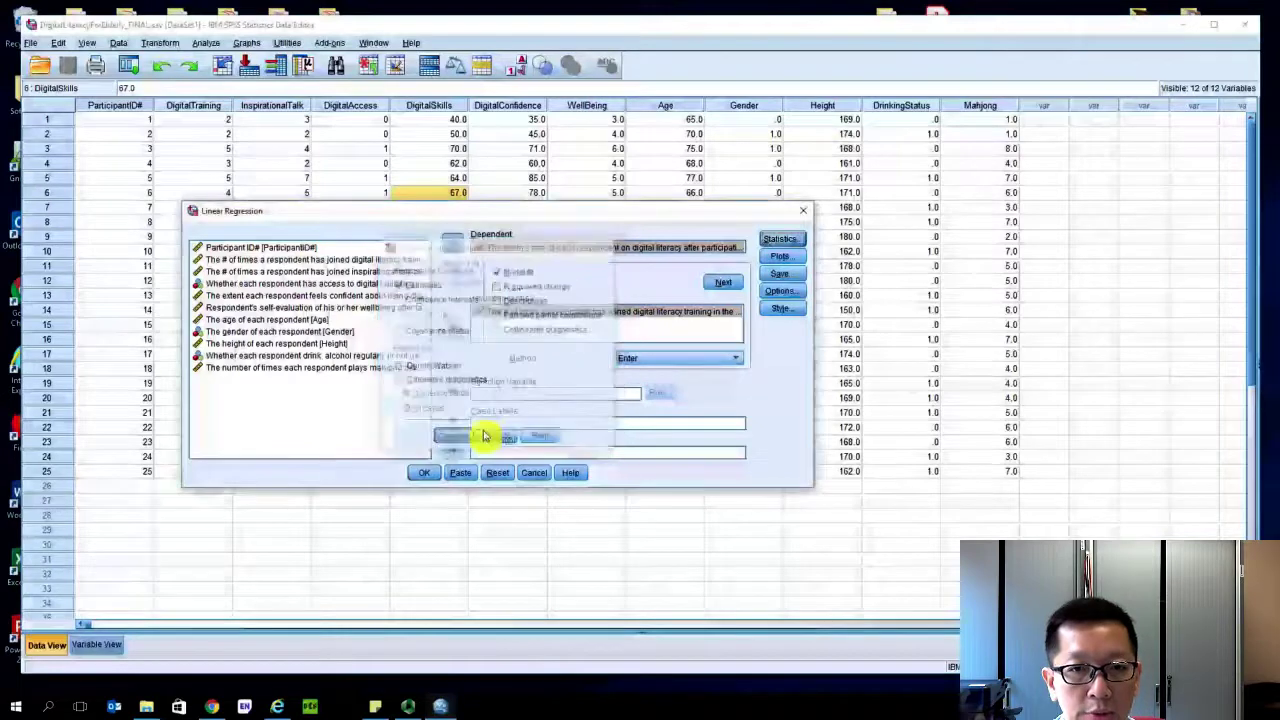
{"action": "left_click", "coordinate": [780, 256]}
{"action": "left_click", "coordinate": [620, 249]}
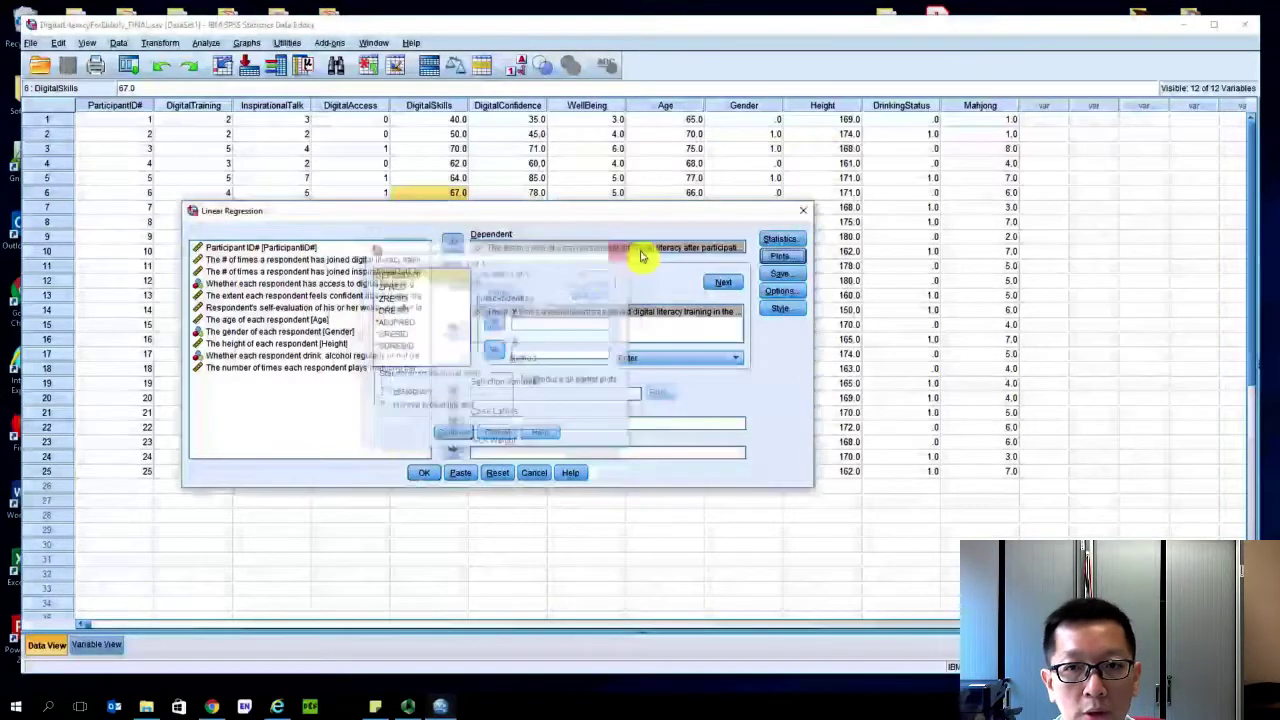
{"action": "left_click", "coordinate": [779, 273]}
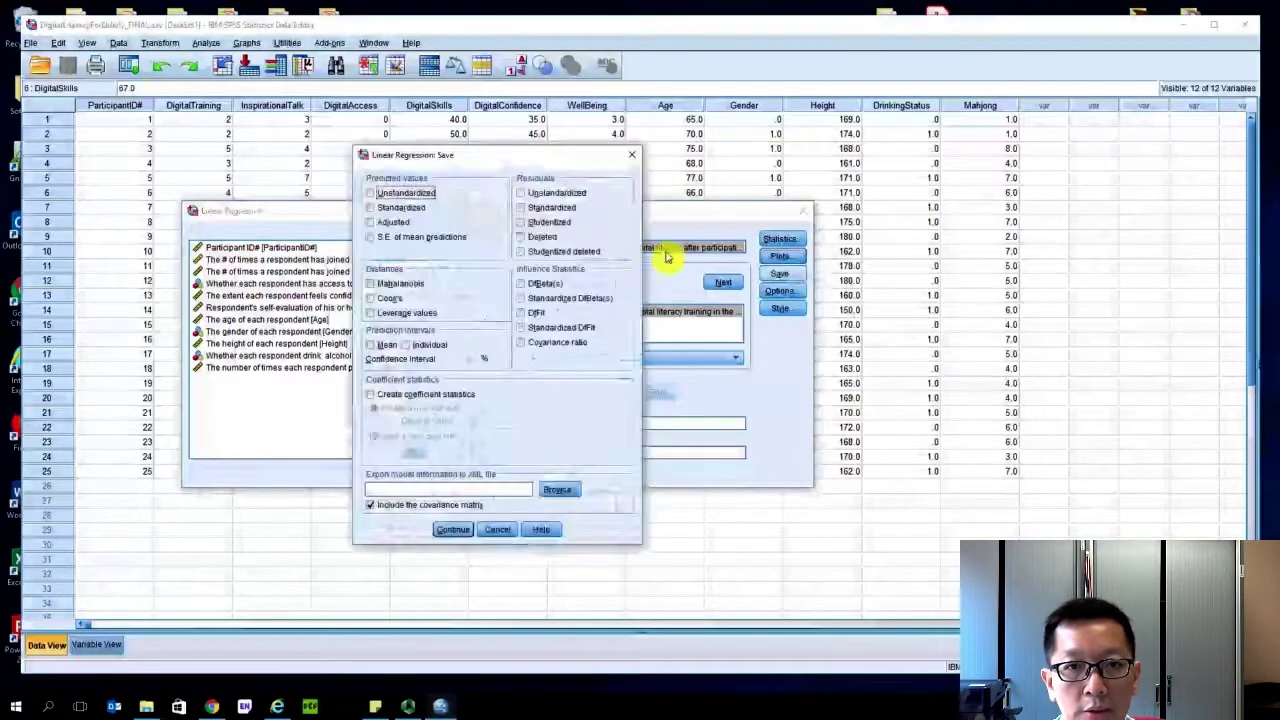
{"action": "left_click", "coordinate": [632, 153]}
{"action": "left_click", "coordinate": [795, 293]}
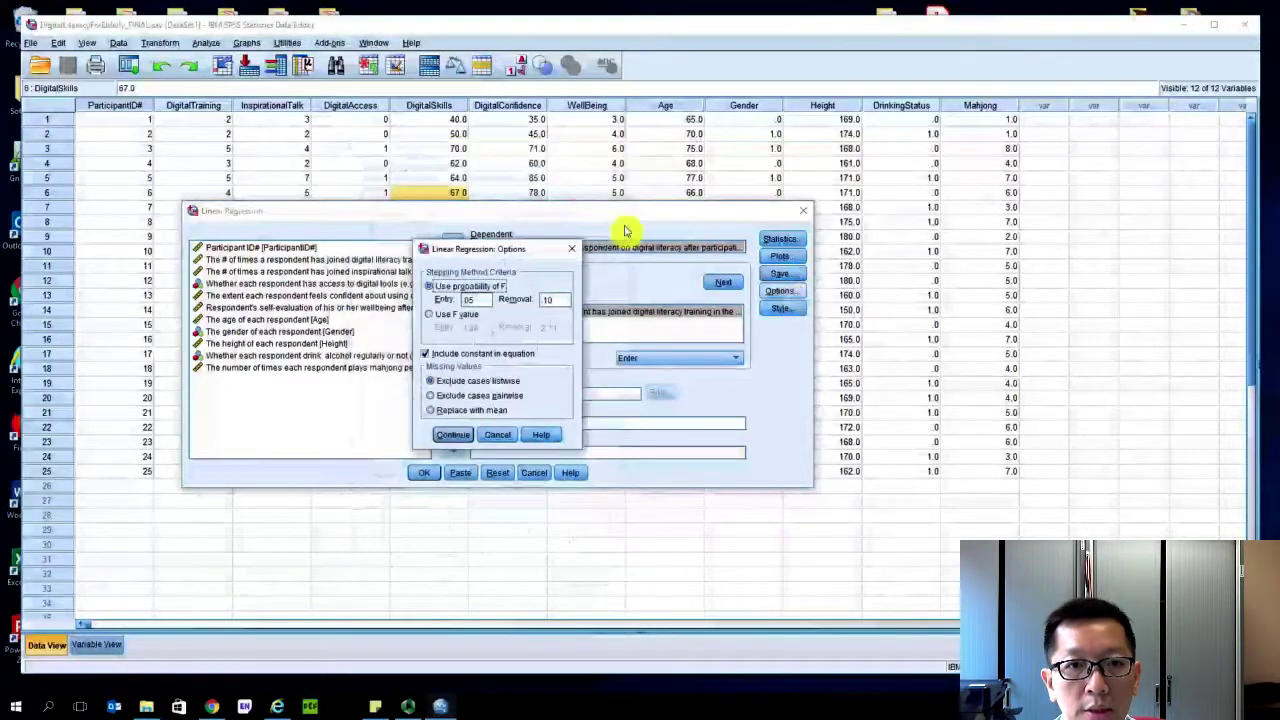
{"action": "left_click", "coordinate": [578, 250]}
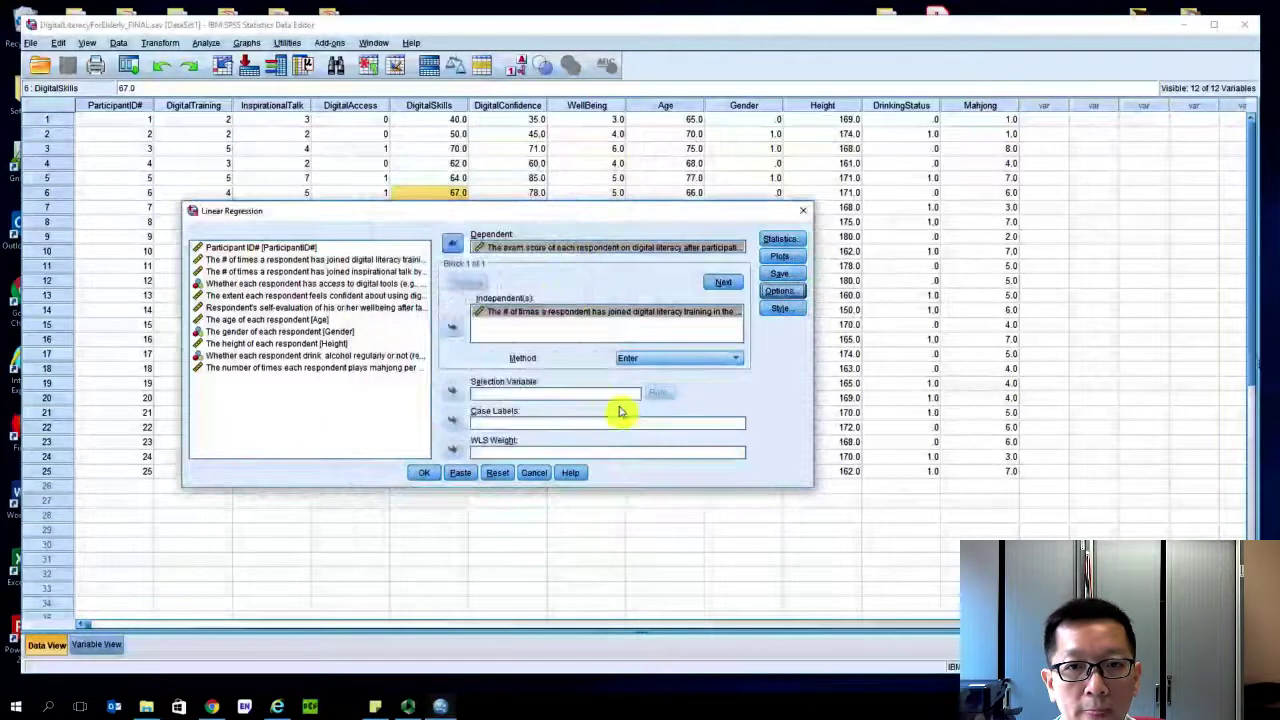
{"action": "left_click", "coordinate": [654, 366]}
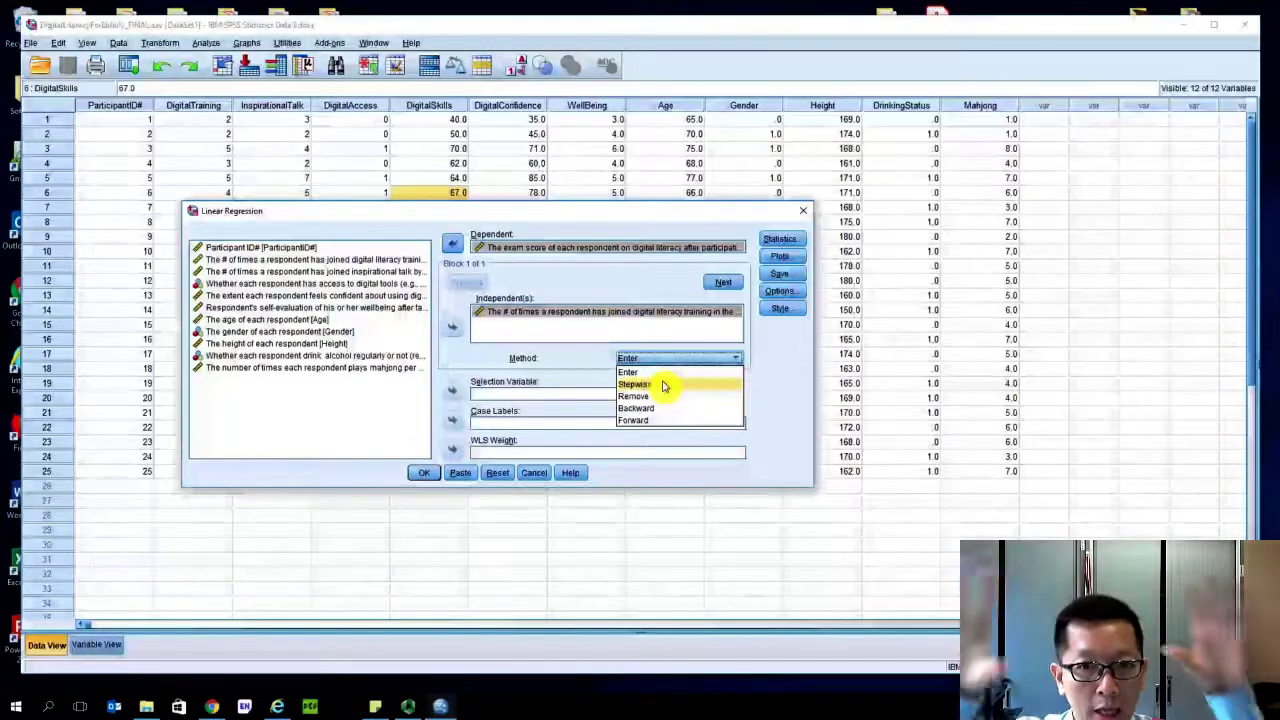
Keep Enter, paste the REGRESSION command to syntax and run the selected command.
{"action": "left_click", "coordinate": [666, 372]}
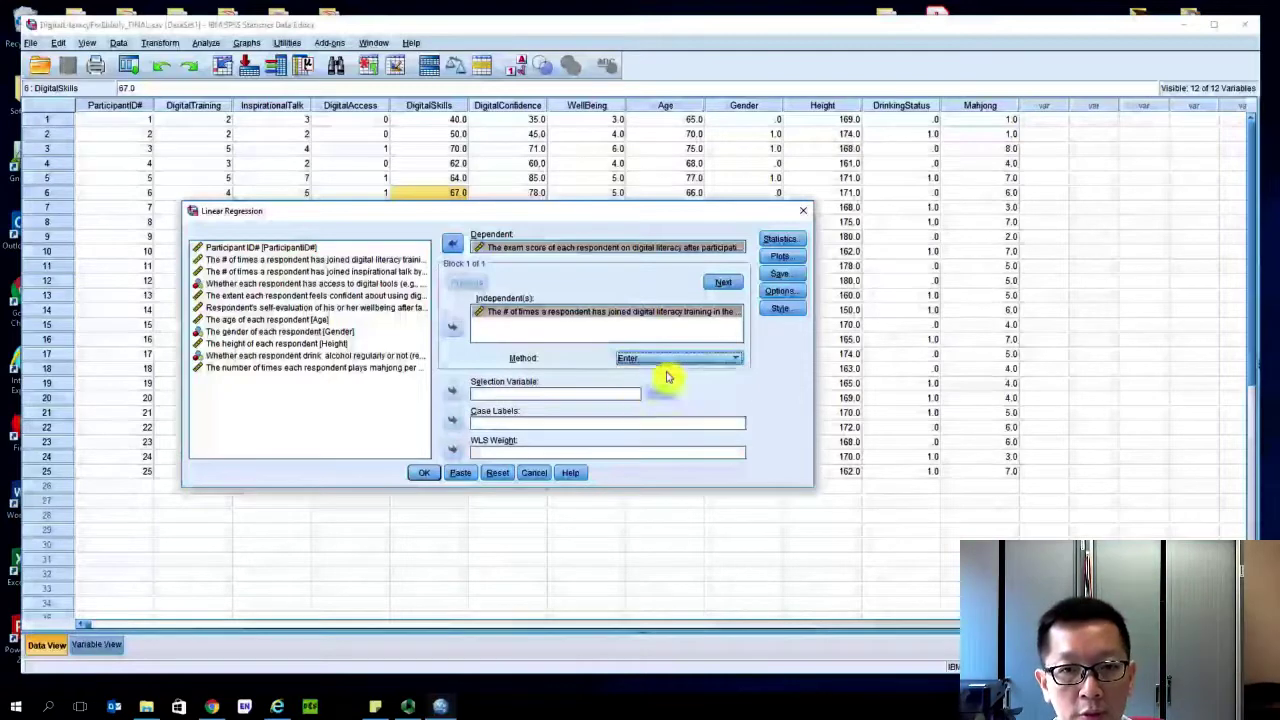
{"action": "left_click", "coordinate": [461, 474]}
{"action": "left_click_drag", "start_coordinate": [566, 314], "coordinate": [397, 229]}
{"action": "left_click", "coordinate": [575, 165]}
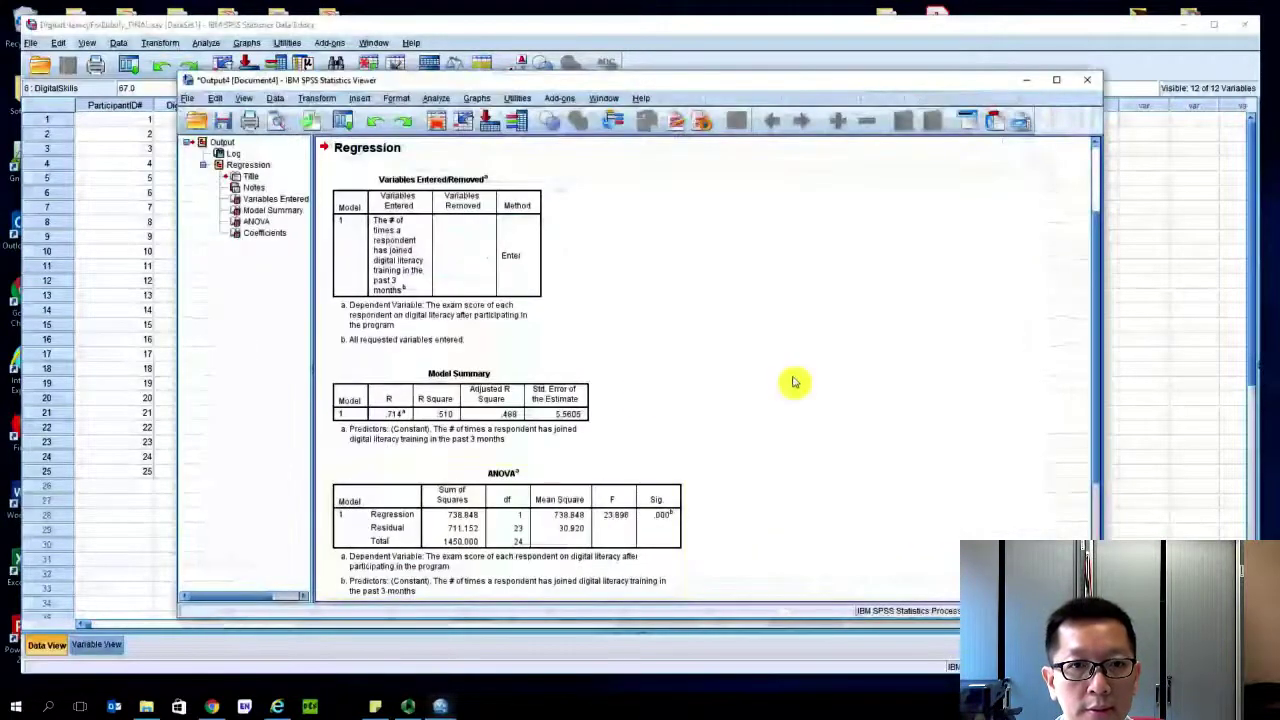
Maximize the output viewer and scroll to the Model Summary, ANOVA and Coefficients tables.
{"action": "left_click", "coordinate": [1056, 79]}
{"action": "scroll", "coordinate": [537, 329], "scroll_direction": "down", "scroll_amount": 1}
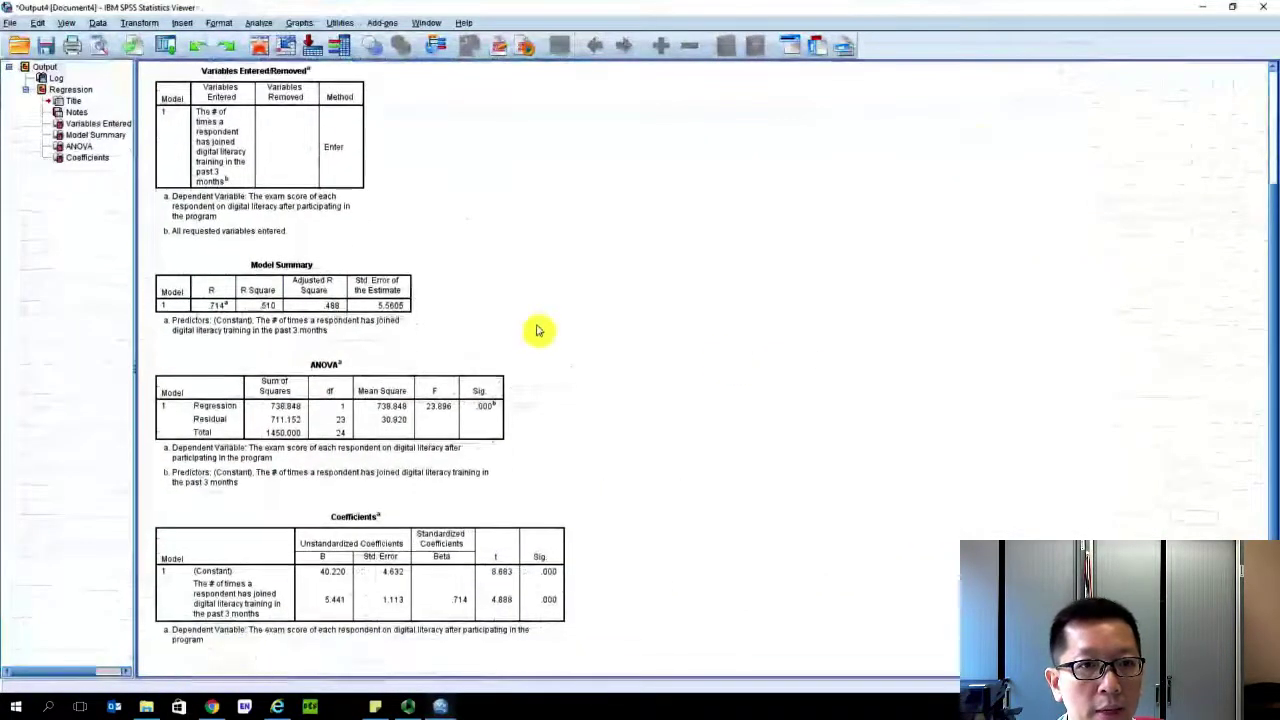
{"action": "scroll", "coordinate": [531, 323], "scroll_direction": "up", "scroll_amount": 3}
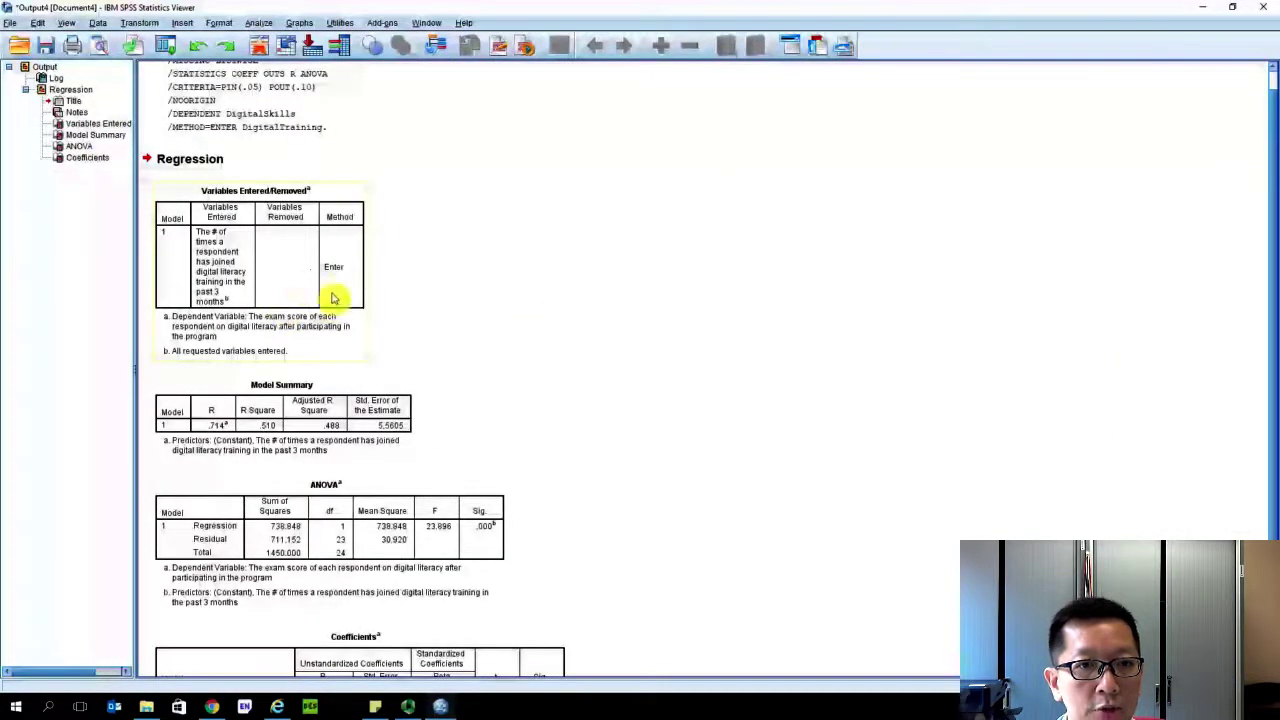
{"action": "scroll", "coordinate": [633, 319], "scroll_direction": "down", "scroll_amount": 3}
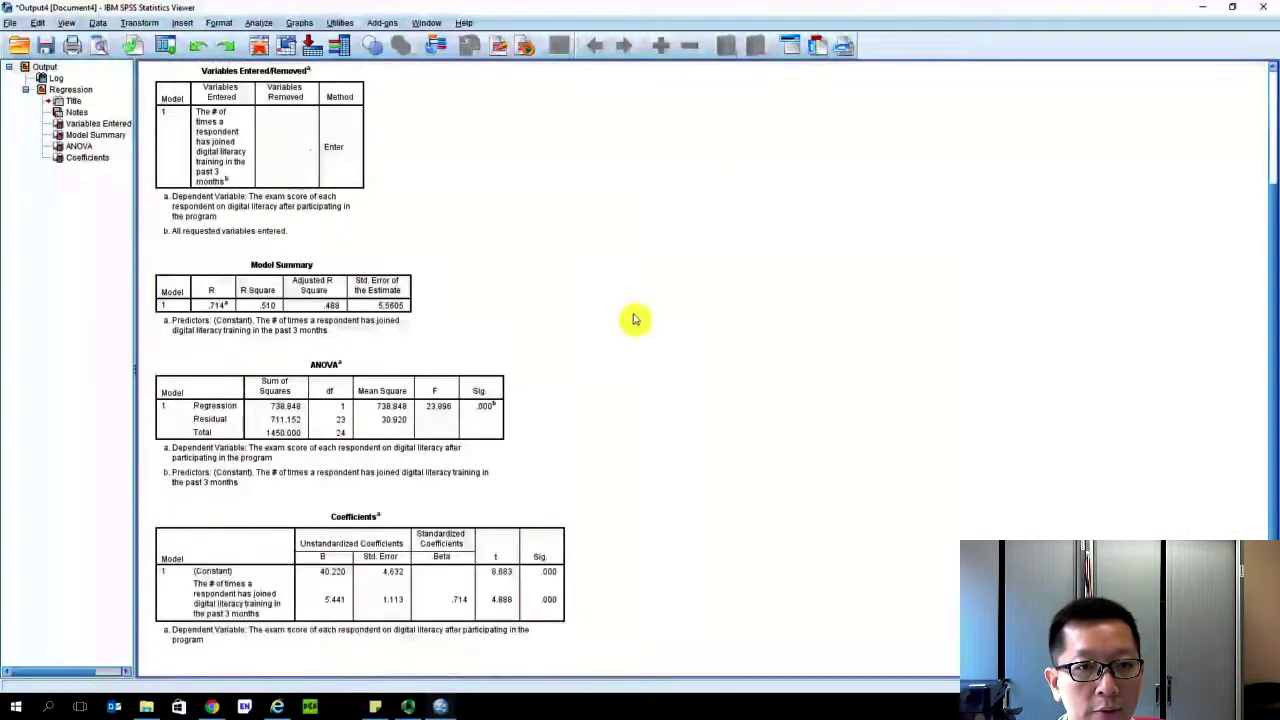
{"action": "left_click", "coordinate": [243, 266]}
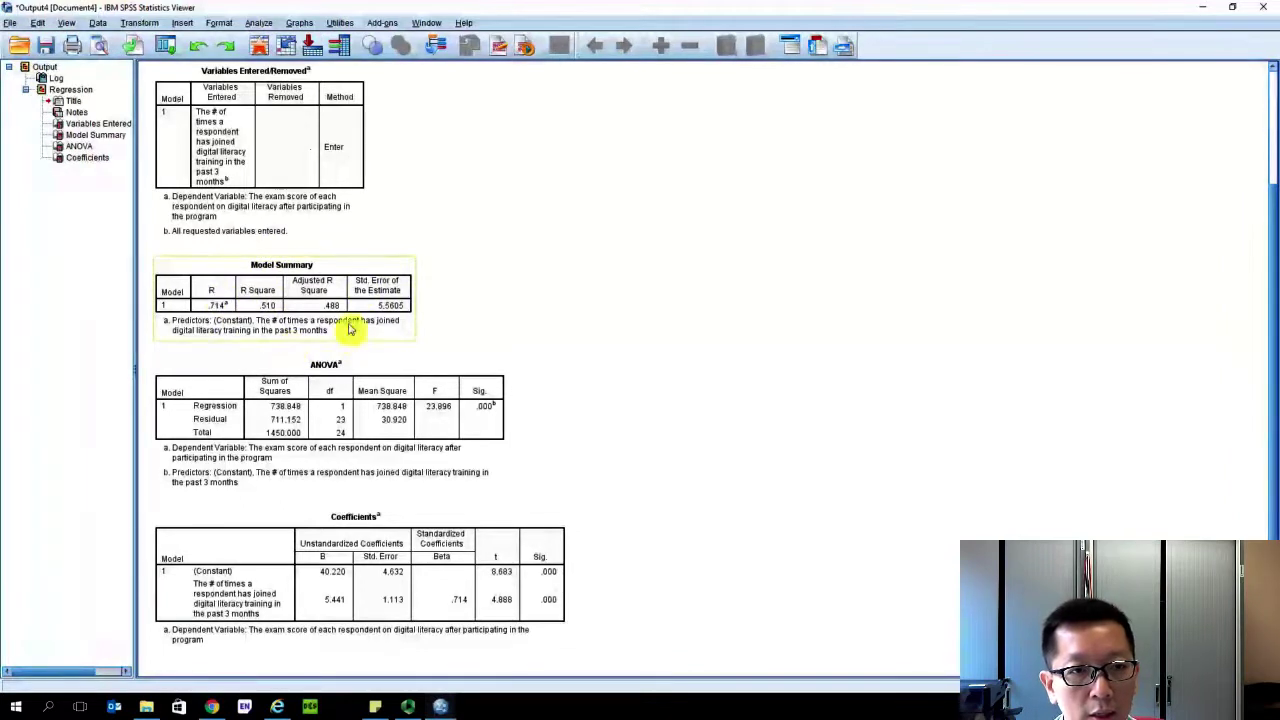
{"action": "left_click", "coordinate": [380, 246]}
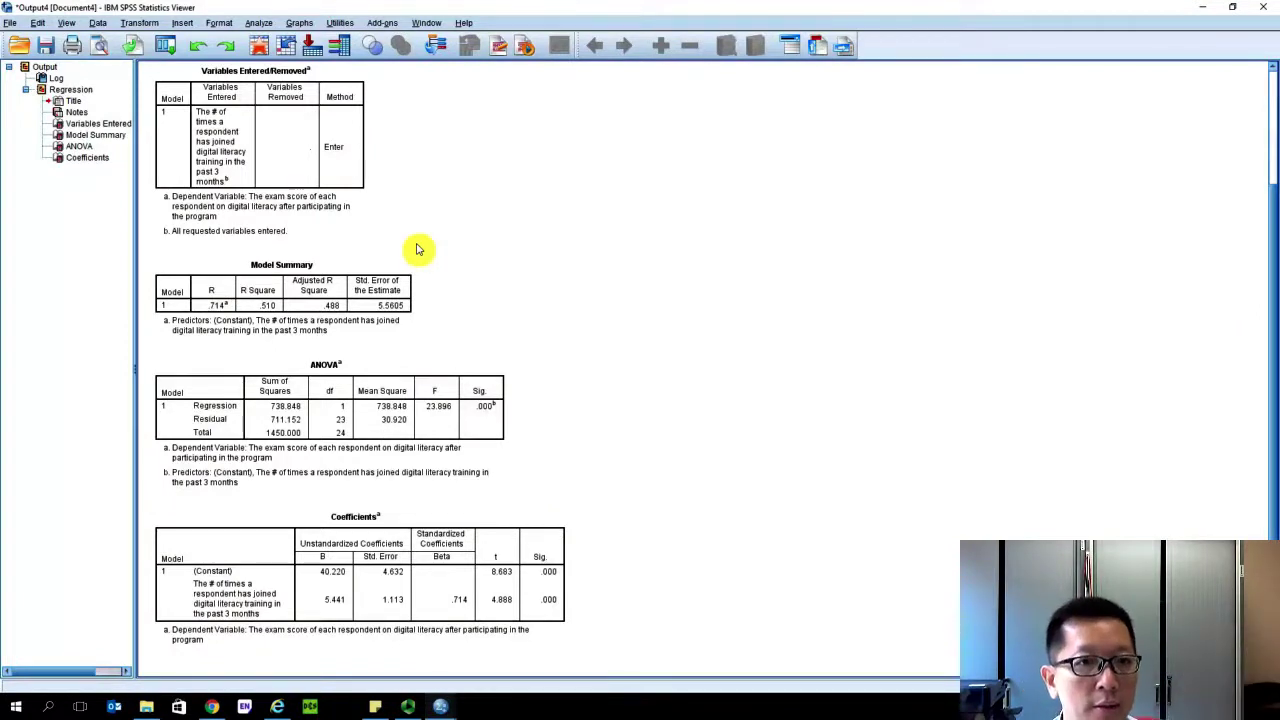
{"action": "left_click", "coordinate": [314, 322]}
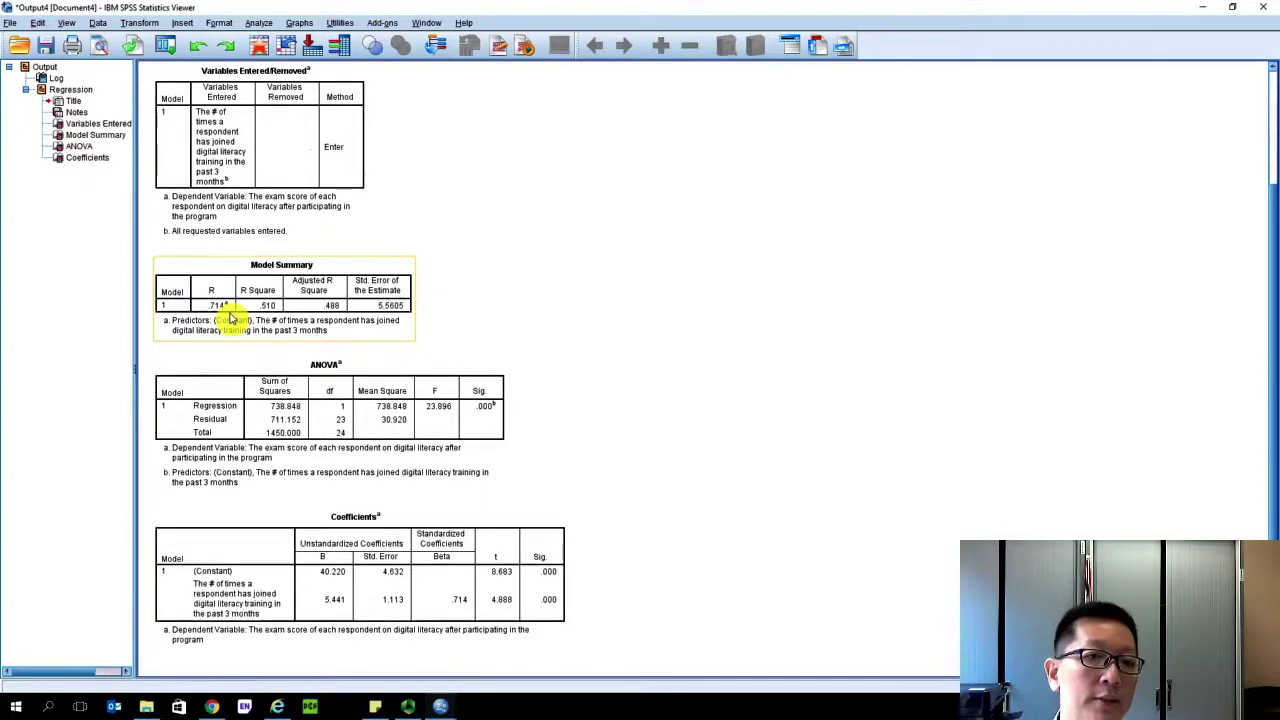
{"action": "left_click", "coordinate": [451, 316]}
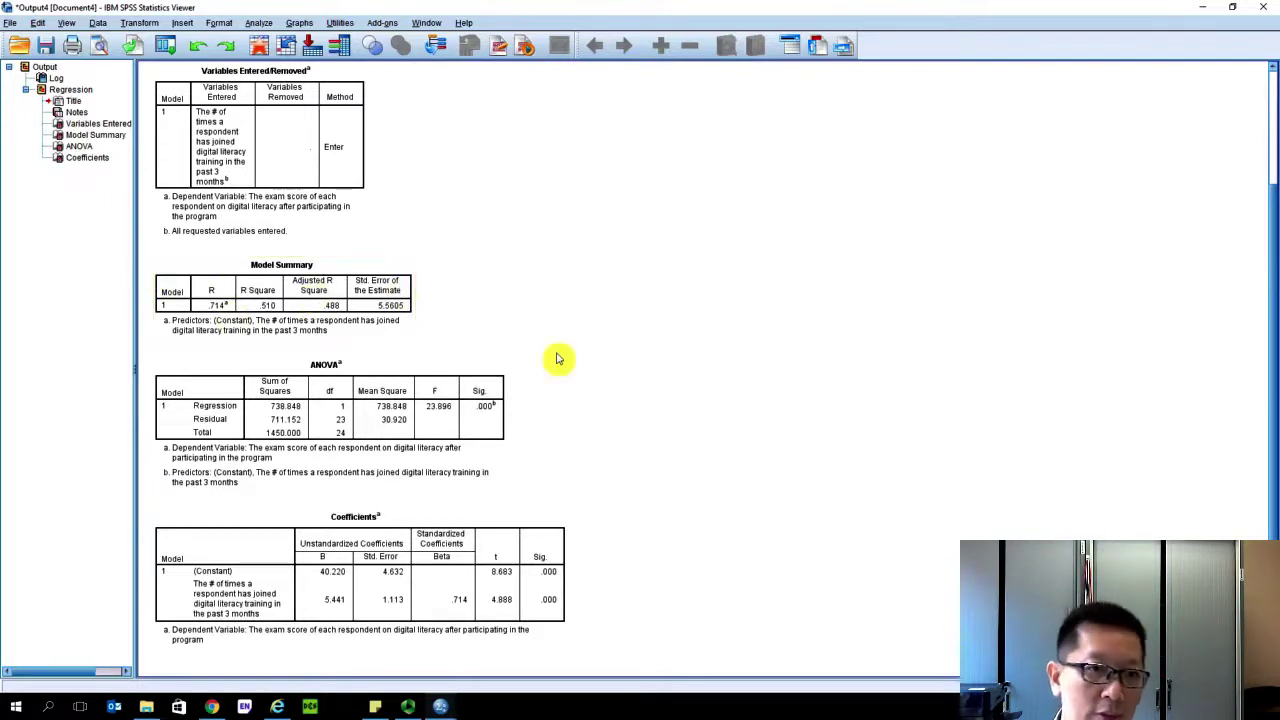
{"action": "left_click", "coordinate": [275, 283]}
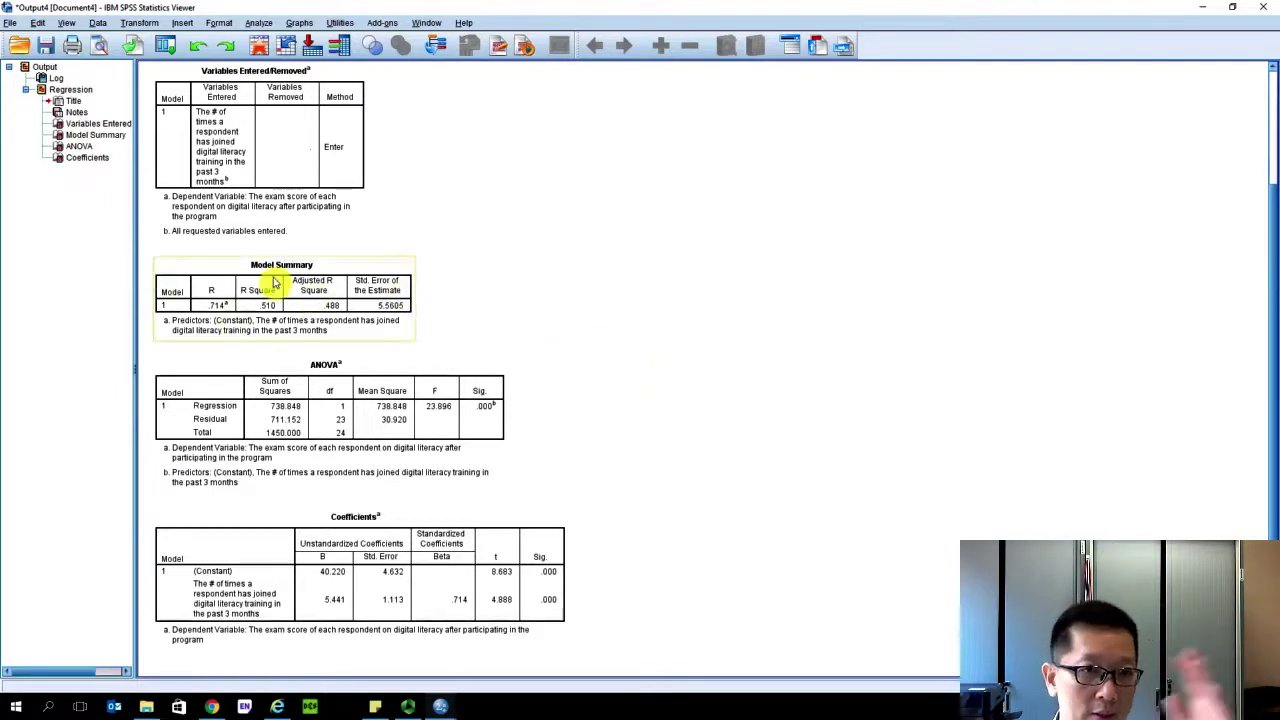
{"action": "left_click", "coordinate": [352, 418]}
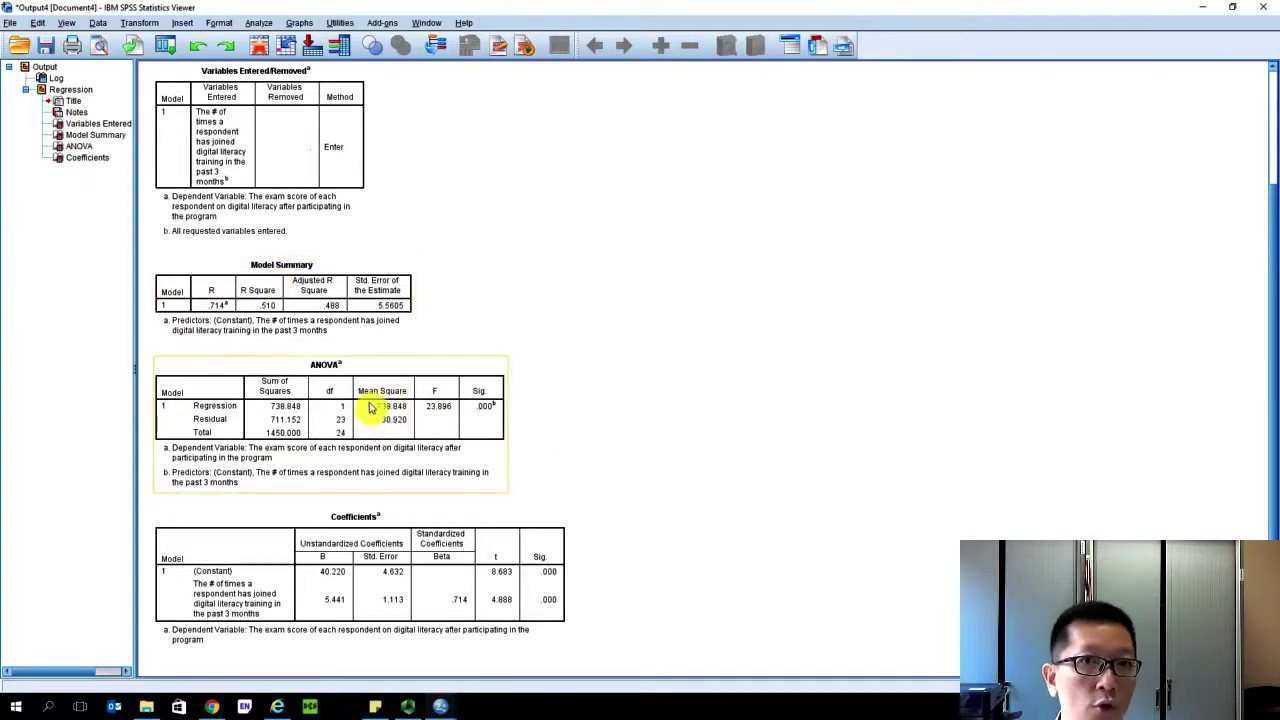
{"action": "left_click", "coordinate": [543, 331]}
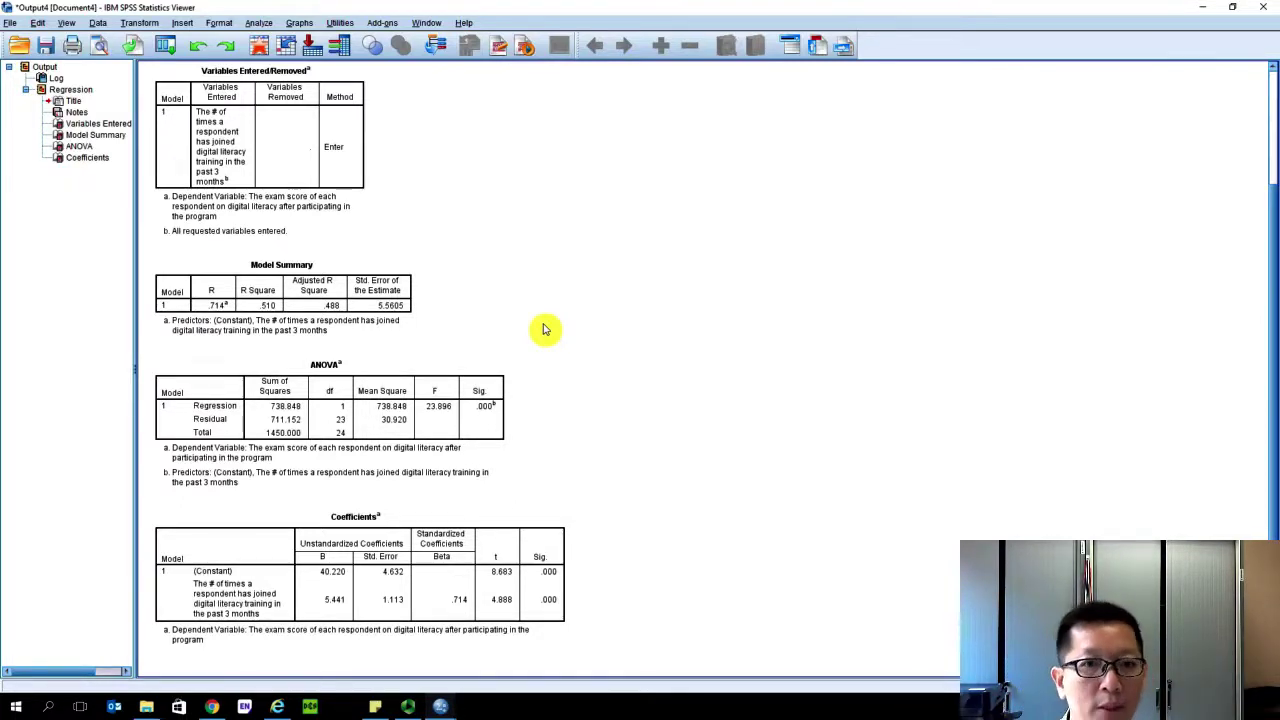
{"action": "left_click", "coordinate": [400, 410]}
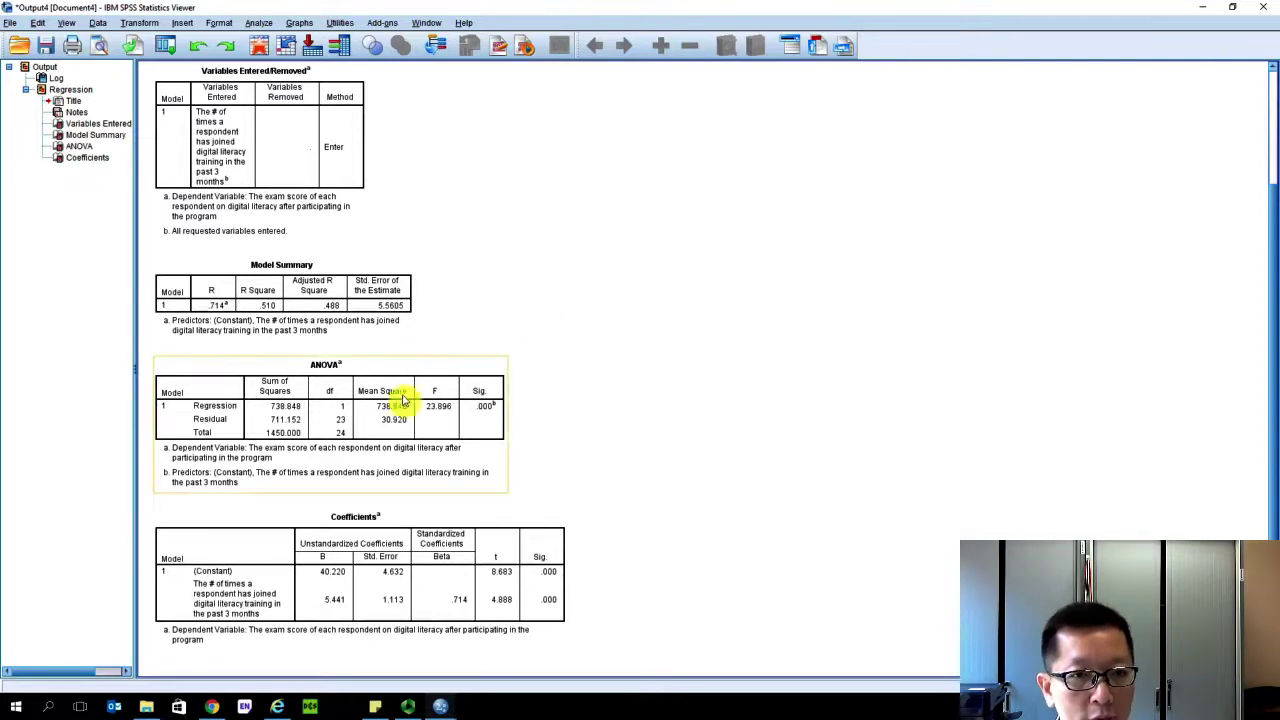
{"action": "left_click", "coordinate": [524, 395]}
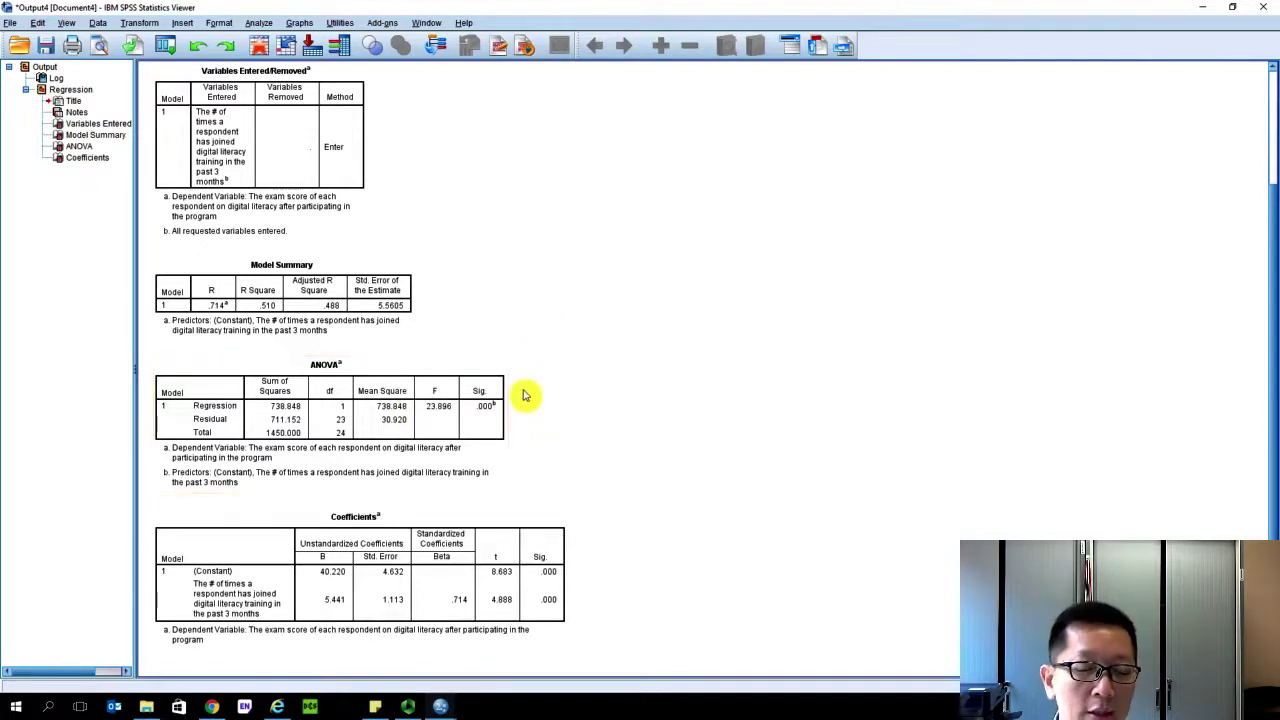